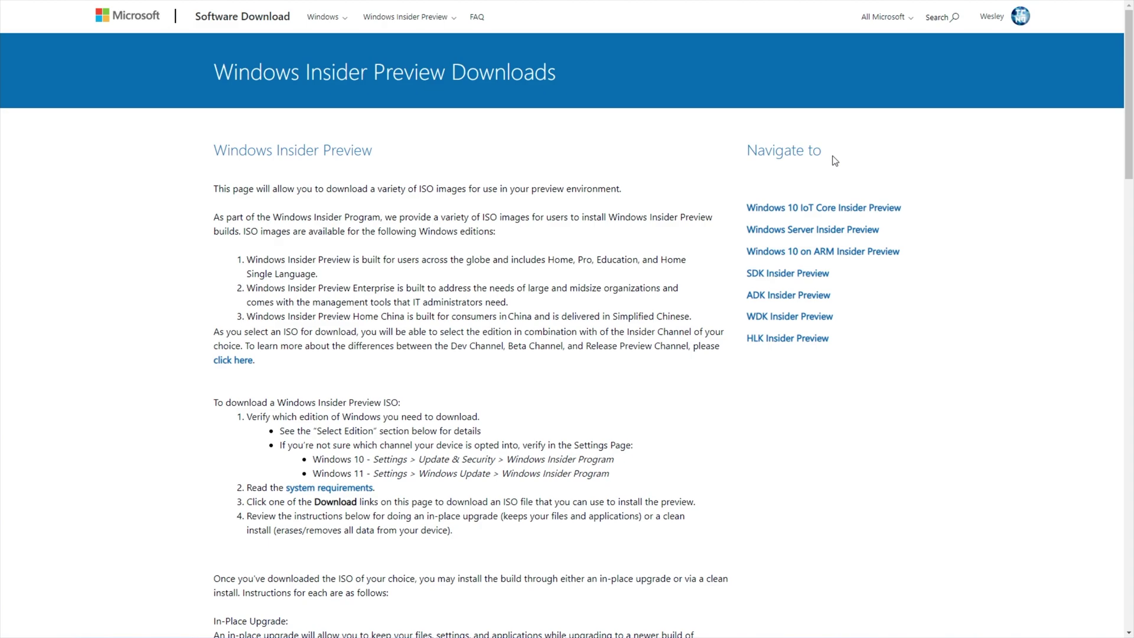
Reload the Windows Insider Preview Downloads page with F5.
{"action": "key", "text": "F5"}
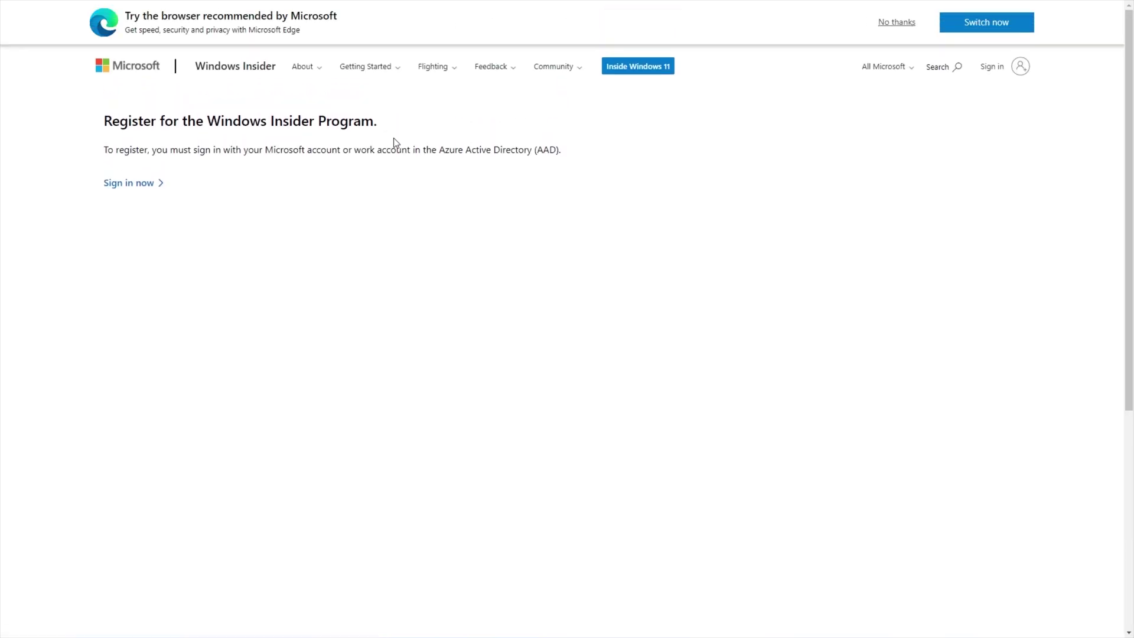
Highlight the 'Register for the Windows Insider Program' heading, then clear the highlight.
{"action": "left_click_drag", "start_coordinate": [397, 132], "coordinate": [105, 120]}
{"action": "left_click", "coordinate": [147, 201]}
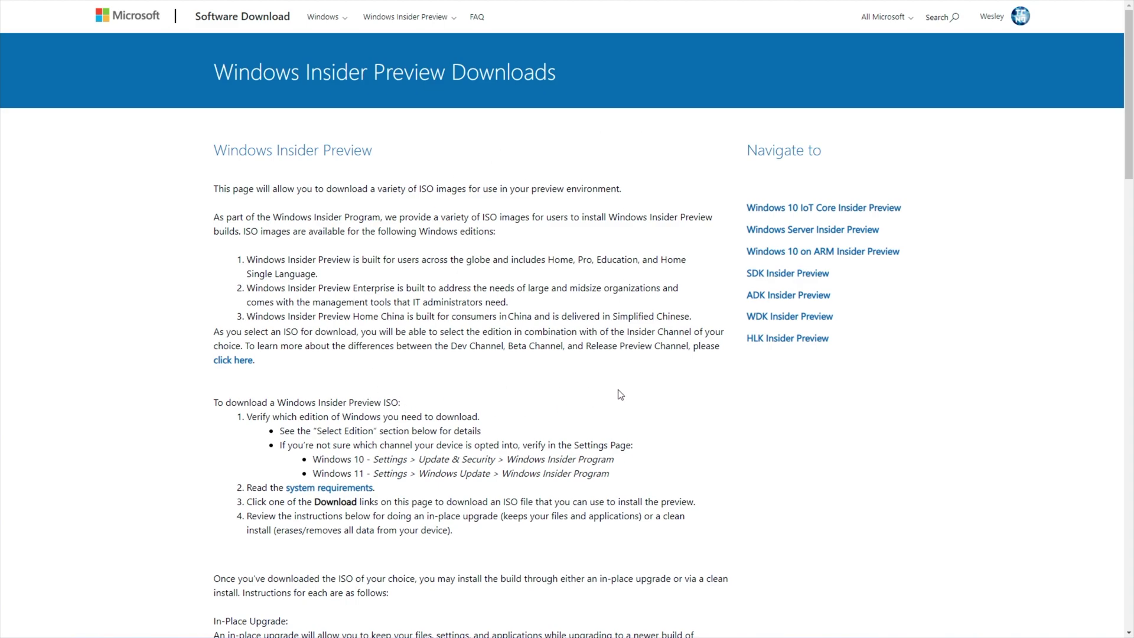
Scroll past the In-Place Upgrade and Clean Install instructions to the Select edition section.
{"action": "scroll", "coordinate": [621, 394], "scroll_direction": "down", "scroll_amount": 2}
{"action": "left_click_drag", "start_coordinate": [423, 290], "coordinate": [212, 290]}
{"action": "scroll", "coordinate": [223, 290], "scroll_direction": "down", "scroll_amount": 3}
{"action": "left_click_drag", "start_coordinate": [289, 325], "coordinate": [213, 327]}
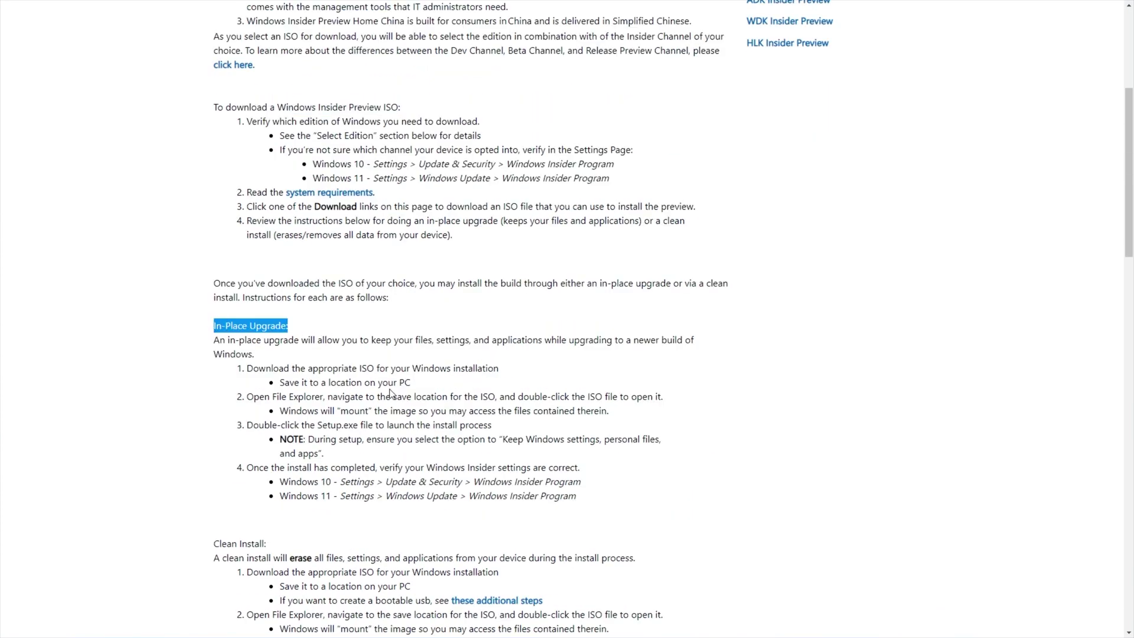
{"action": "scroll", "coordinate": [302, 372], "scroll_direction": "down", "scroll_amount": 3}
{"action": "left_click_drag", "start_coordinate": [290, 368], "coordinate": [212, 367]}
{"action": "scroll", "coordinate": [317, 424], "scroll_direction": "down", "scroll_amount": 5}
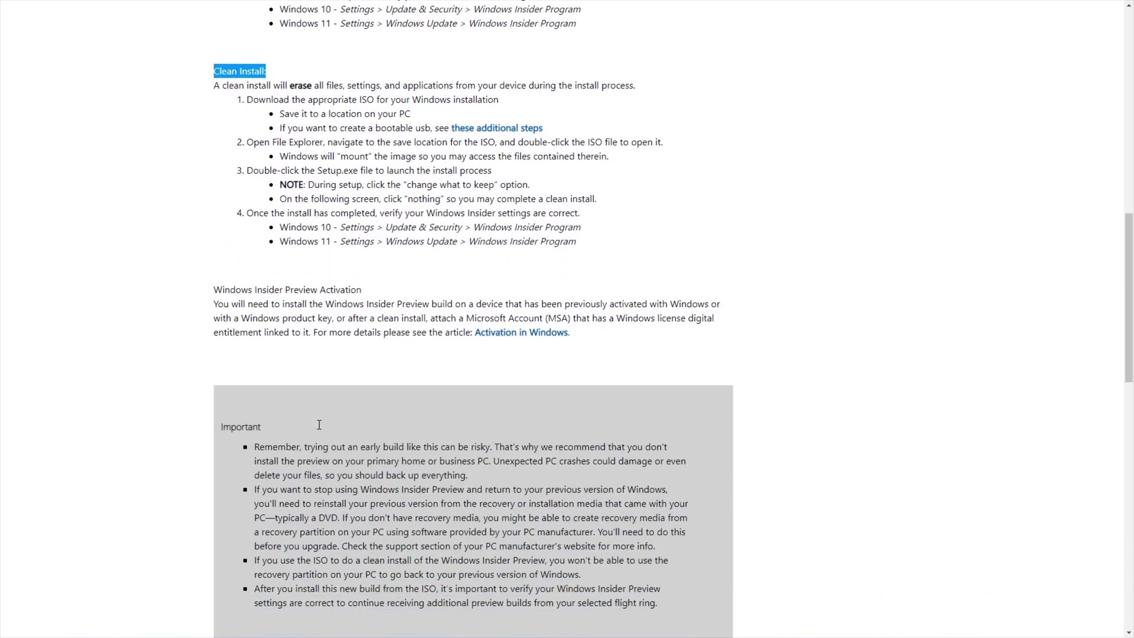
{"action": "scroll", "coordinate": [318, 424], "scroll_direction": "down", "scroll_amount": 4}
{"action": "left_click_drag", "start_coordinate": [396, 54], "coordinate": [206, 65]}
{"action": "scroll", "coordinate": [355, 283], "scroll_direction": "down", "scroll_amount": 6}
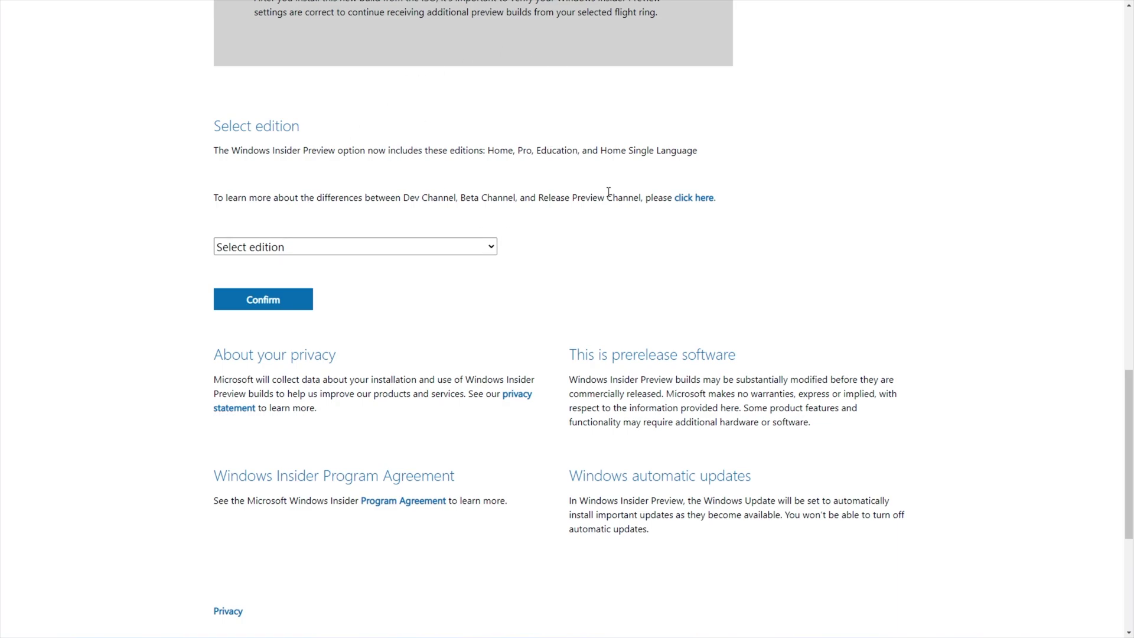
Open the Select edition dropdown listing the Windows 11 and Windows 10 Insider Preview builds.
{"action": "left_click_drag", "start_coordinate": [302, 127], "coordinate": [209, 126]}
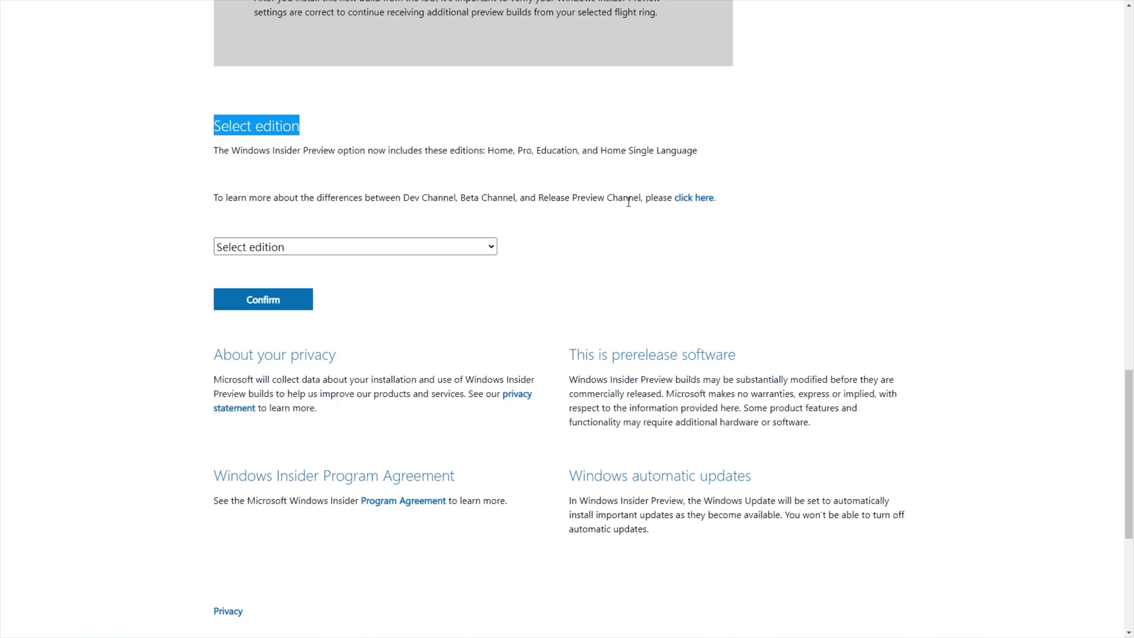
{"action": "left_click", "coordinate": [407, 251]}
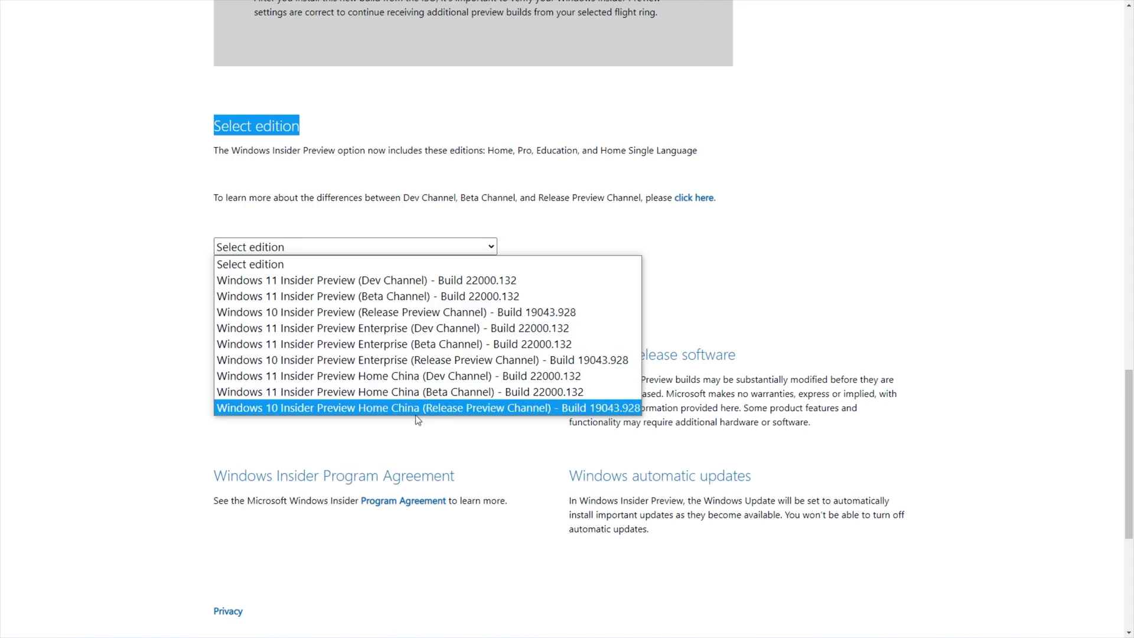
Choose Windows 11 Insider Preview (Beta Channel) in English and start the 64-bit ISO download.
{"action": "left_click", "coordinate": [435, 303]}
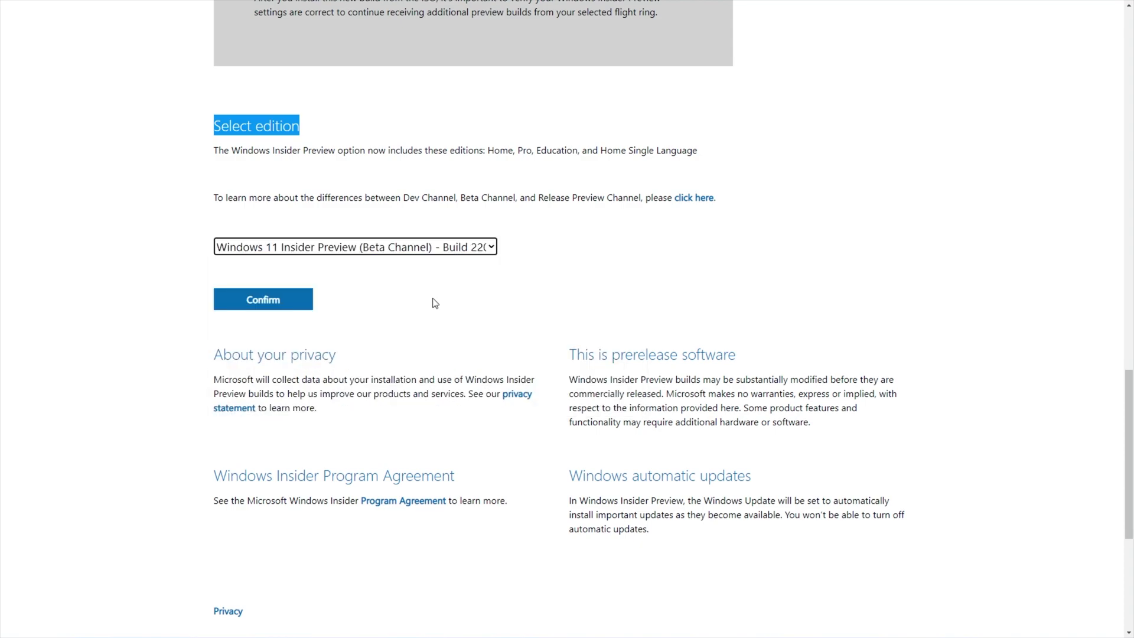
{"action": "left_click", "coordinate": [299, 299]}
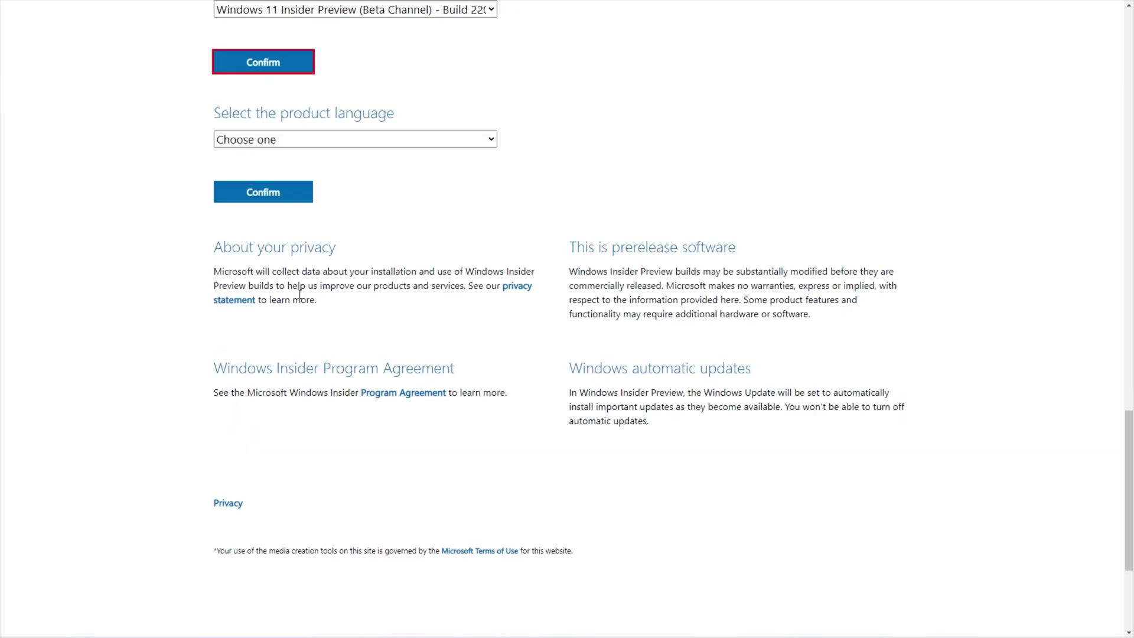
{"action": "left_click", "coordinate": [332, 141]}
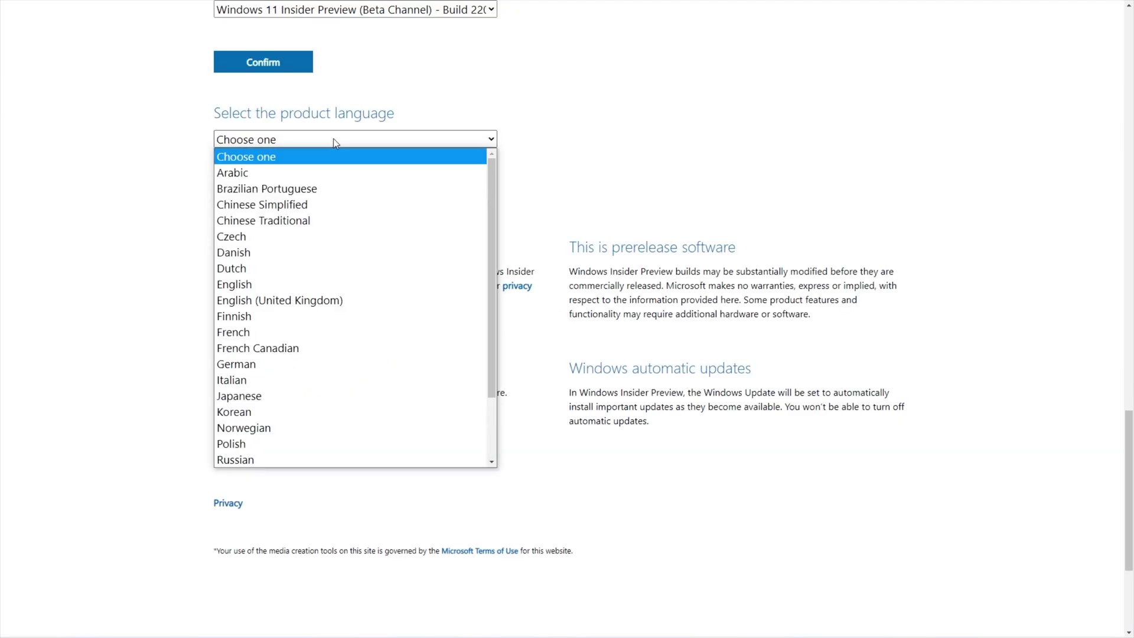
{"action": "left_click", "coordinate": [293, 286]}
{"action": "left_click", "coordinate": [274, 194]}
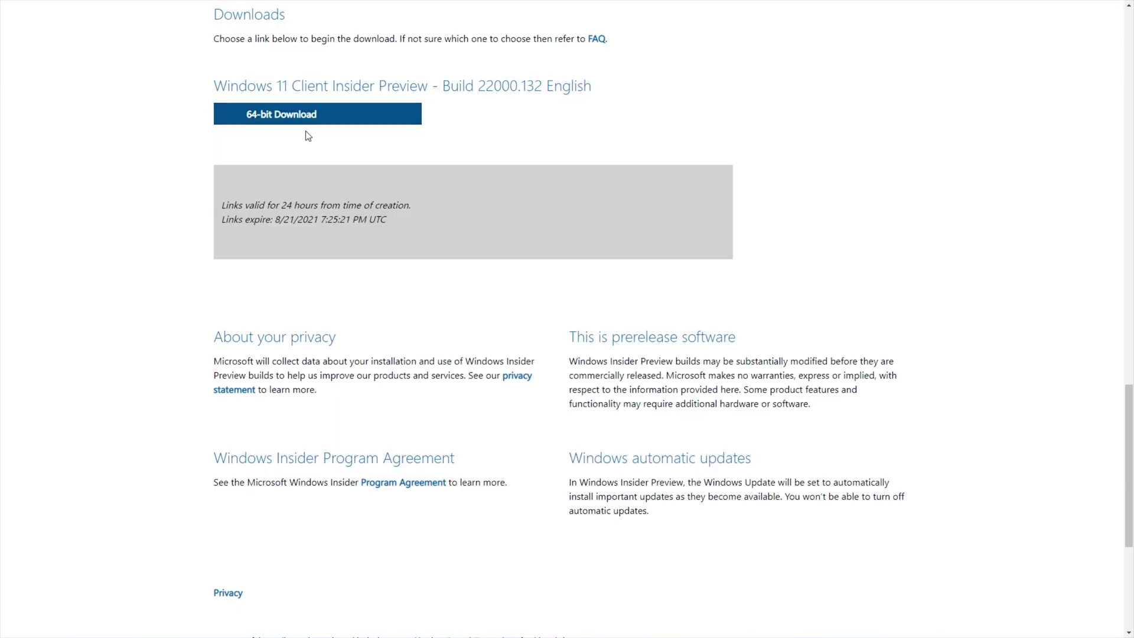
{"action": "left_click", "coordinate": [305, 123]}
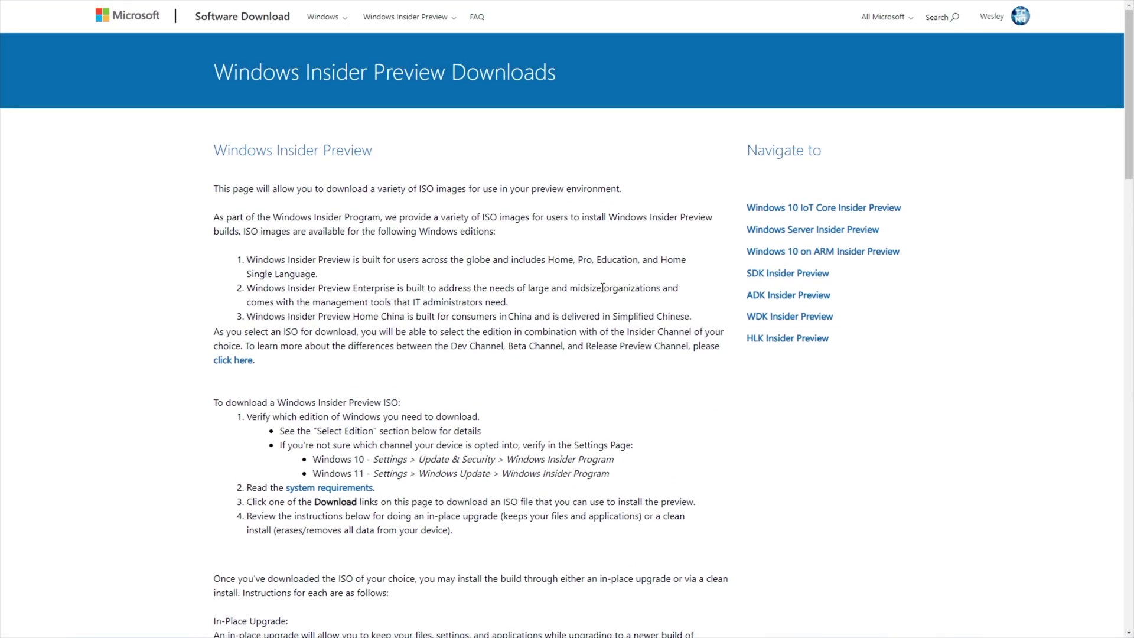
Scroll the Downloads page down to the ISO installation instructions.
{"action": "scroll", "coordinate": [603, 288], "scroll_direction": "down", "scroll_amount": 3}
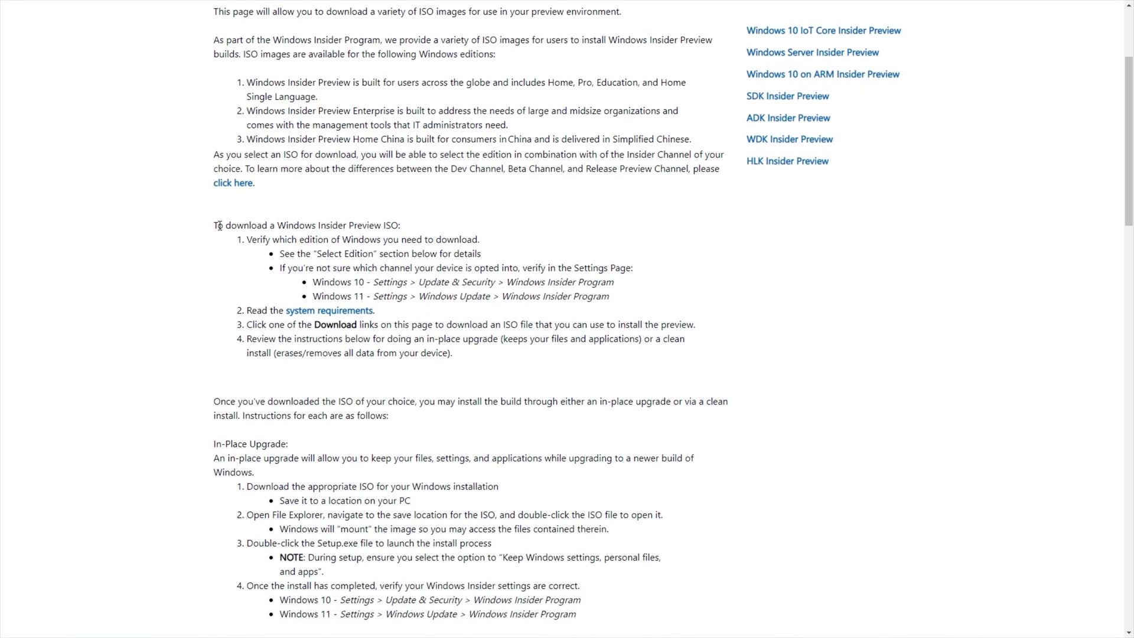
{"action": "left_click_drag", "start_coordinate": [214, 227], "coordinate": [401, 227]}
{"action": "scroll", "coordinate": [402, 236], "scroll_direction": "down", "scroll_amount": 3}
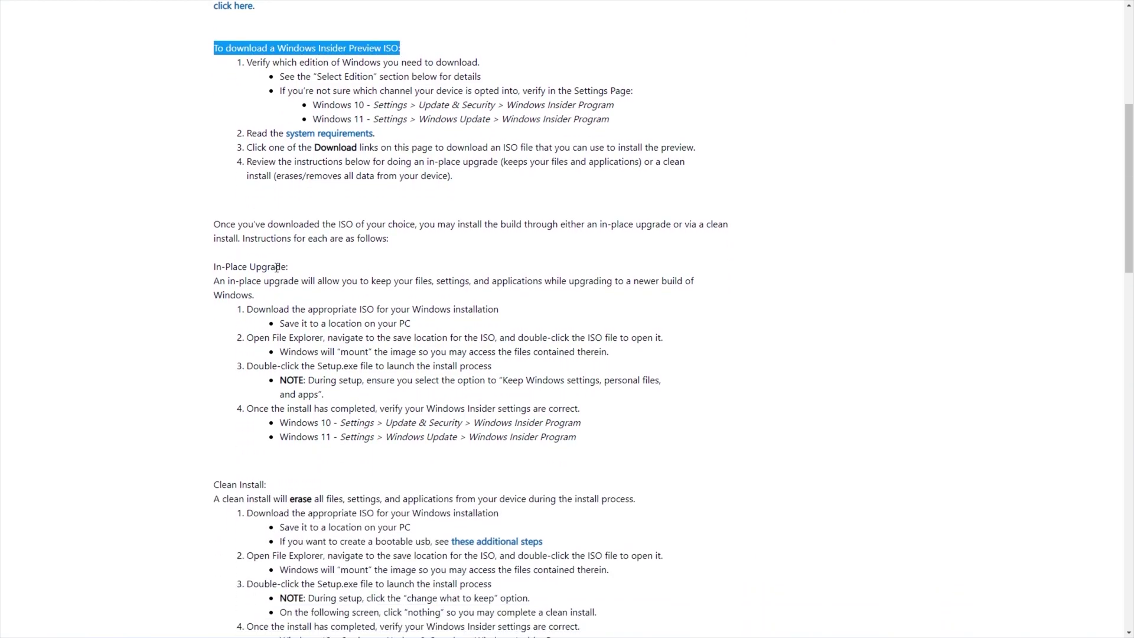
{"action": "left_click_drag", "start_coordinate": [225, 267], "coordinate": [275, 267]}
{"action": "scroll", "coordinate": [234, 311], "scroll_direction": "down", "scroll_amount": 3}
{"action": "left_click_drag", "start_coordinate": [221, 308], "coordinate": [242, 307]}
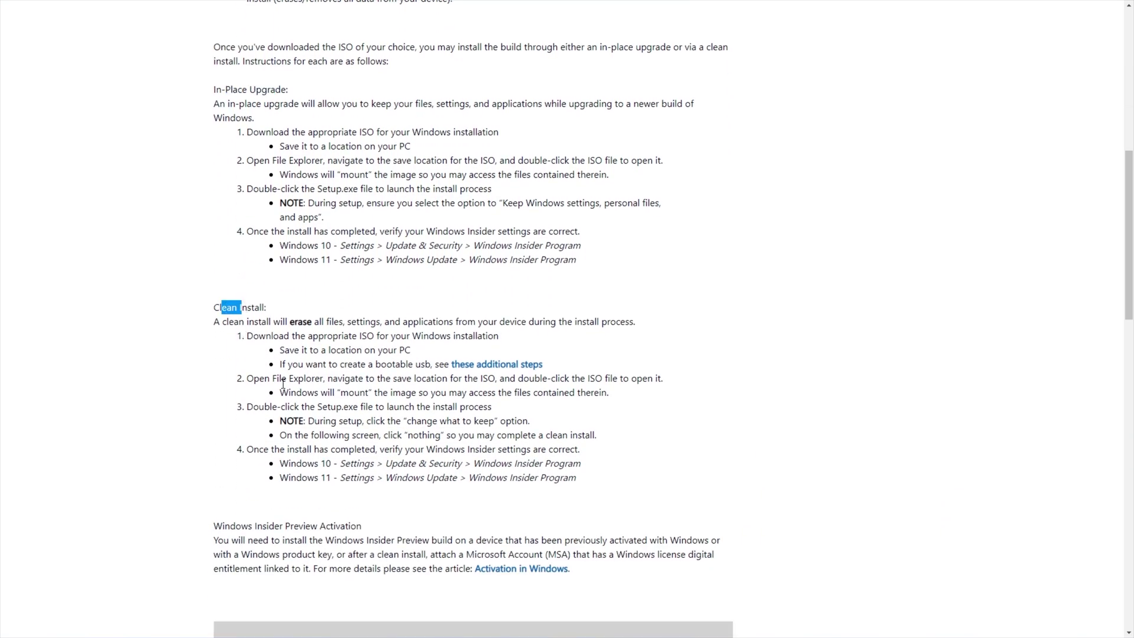
{"action": "left_click_drag", "start_coordinate": [345, 525], "coordinate": [273, 540]}
{"action": "left_click", "coordinate": [273, 540]}
Highlight the Clean Install and In-Place Upgrade instructions, then clear the selection.
{"action": "left_click_drag", "start_coordinate": [577, 478], "coordinate": [286, 357]}
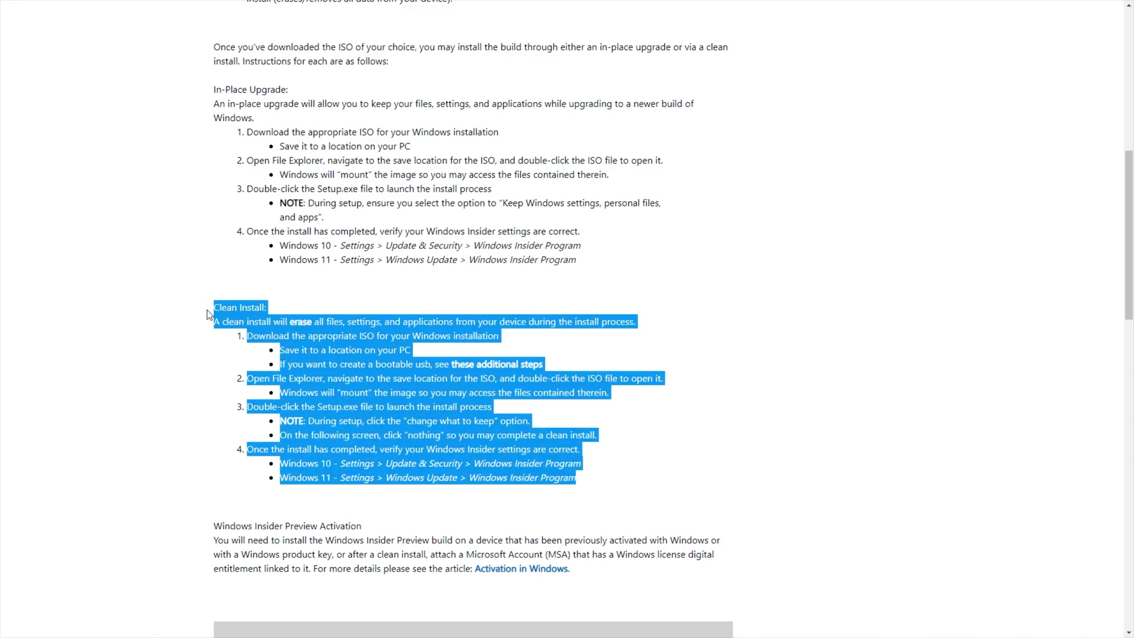
{"action": "left_click_drag", "start_coordinate": [606, 269], "coordinate": [228, 89]}
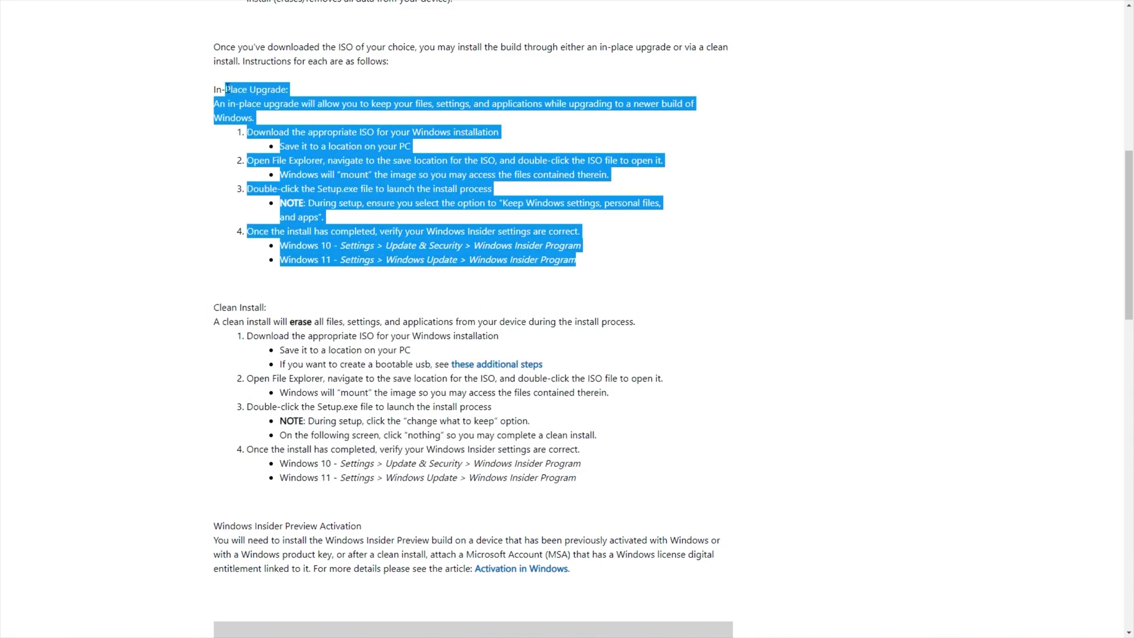
{"action": "left_click", "coordinate": [501, 239]}
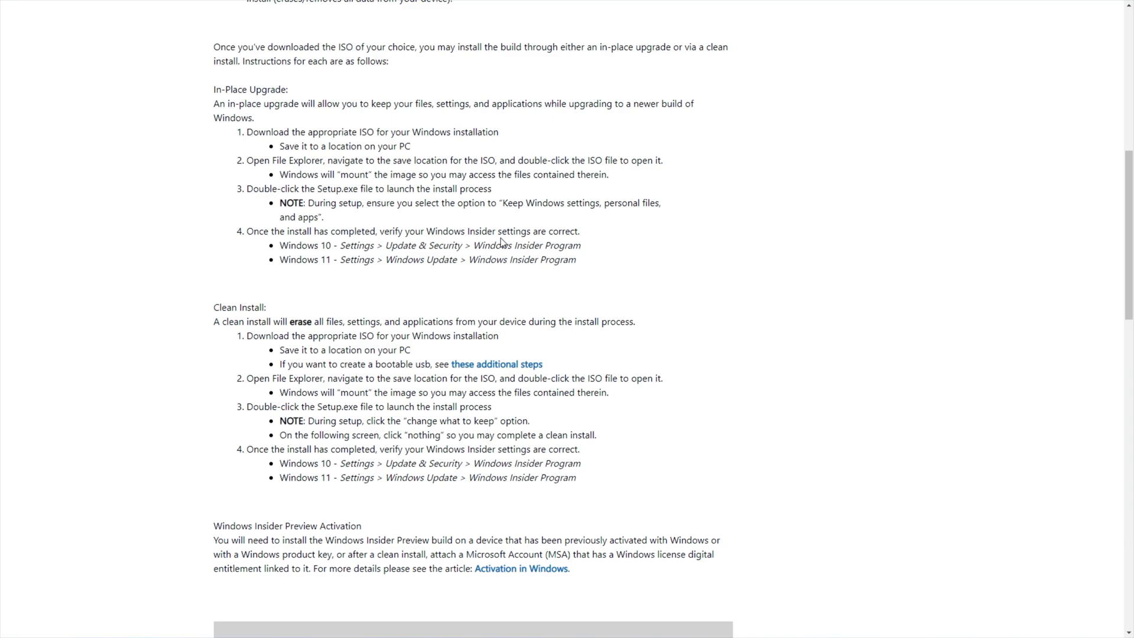